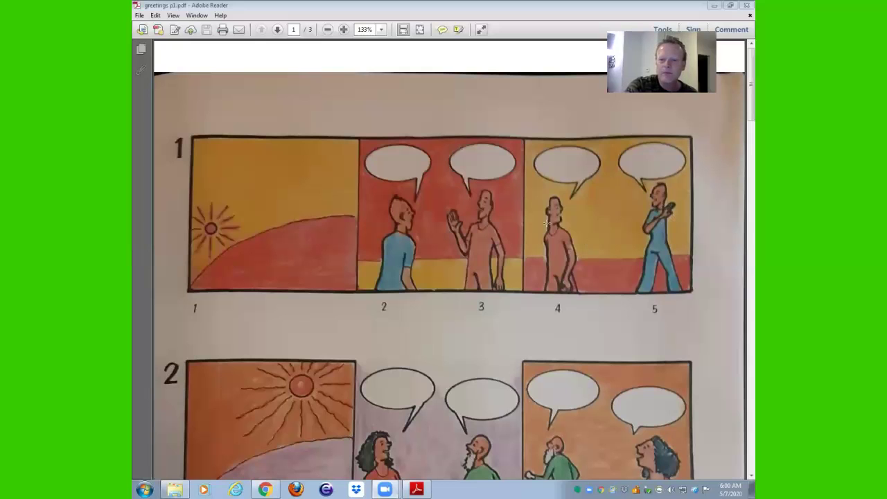
pyautogui.scroll(-3, 739, 104)
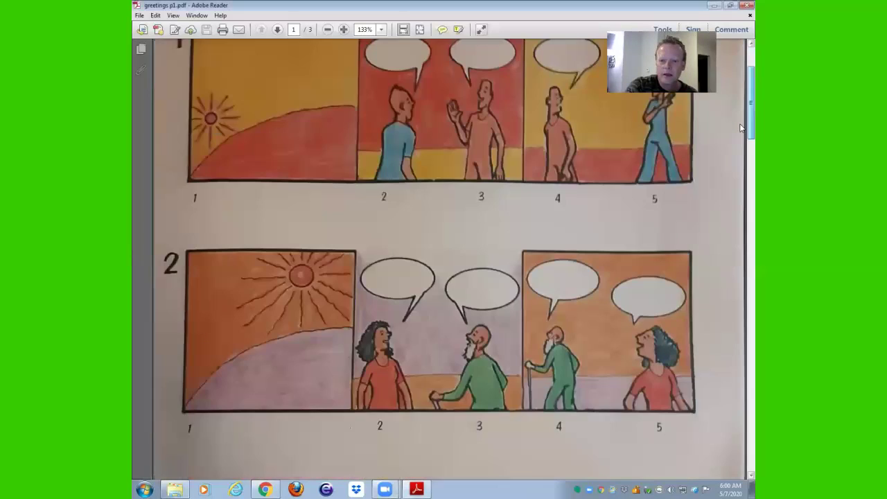
pyautogui.scroll(-3, 740, 147)
pyautogui.scroll(-2, 741, 155)
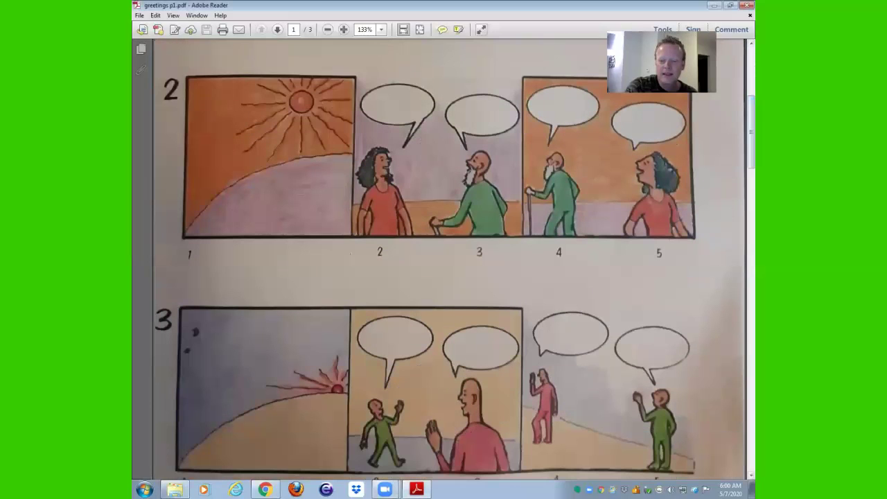
# Bring up the video-meeting app's quick options list from the taskbar.
pyautogui.click(386, 489)
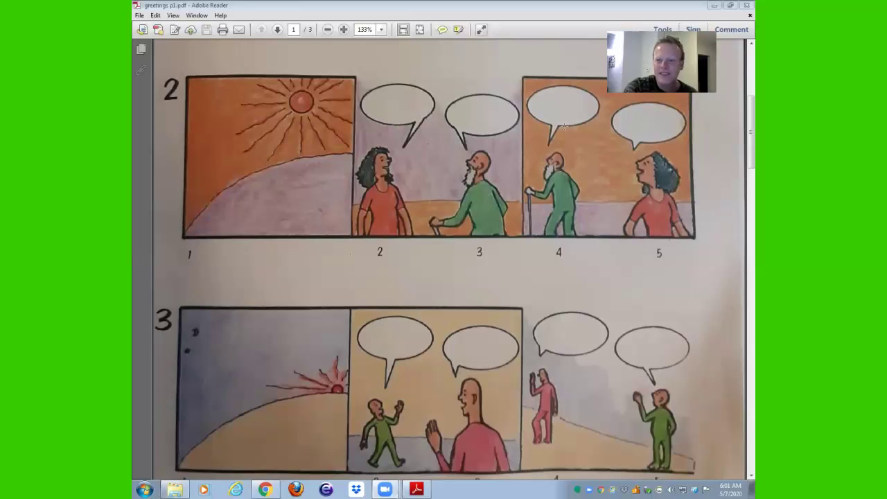
pyautogui.moveTo(740, 120); pyautogui.dragTo(740, 156)
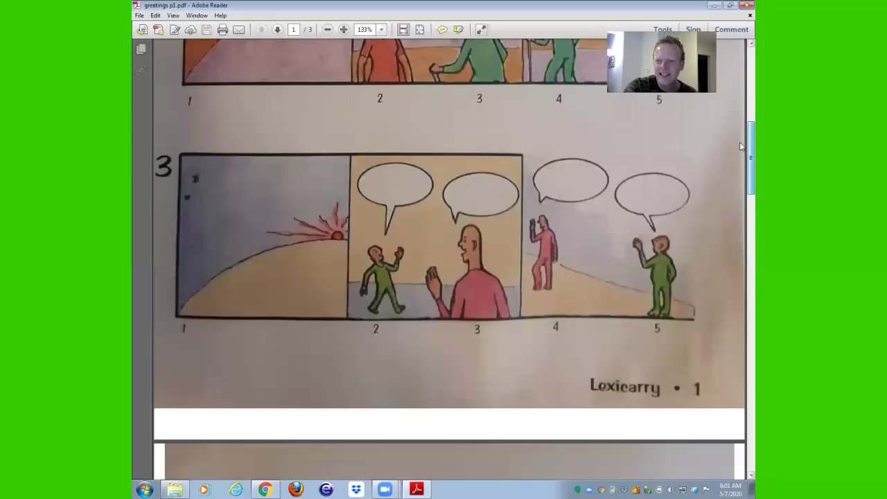
# Open the Zoom meeting options list from its taskbar icon.
pyautogui.click(385, 489)
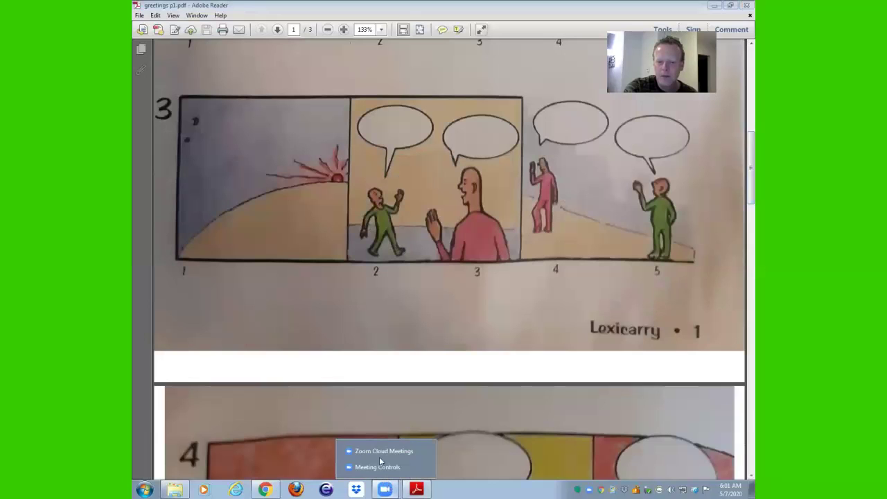